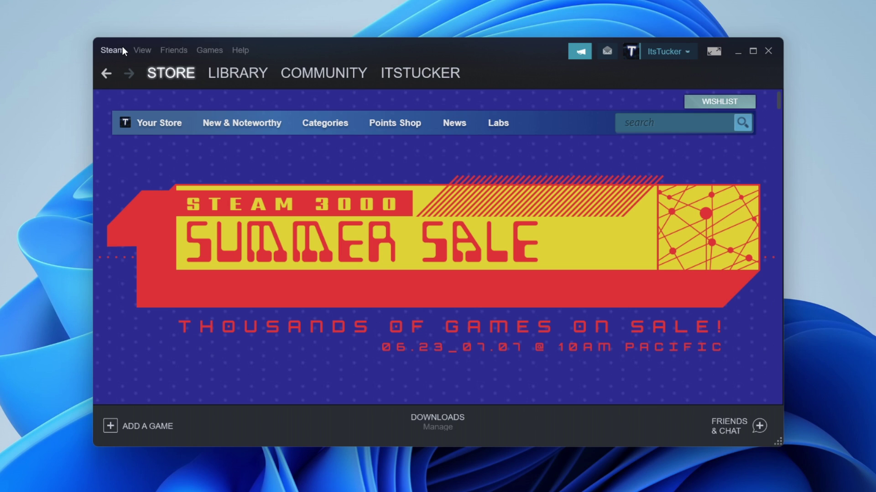
- Open Steam Settings and view the Steam Guard account security page
click(119, 54)
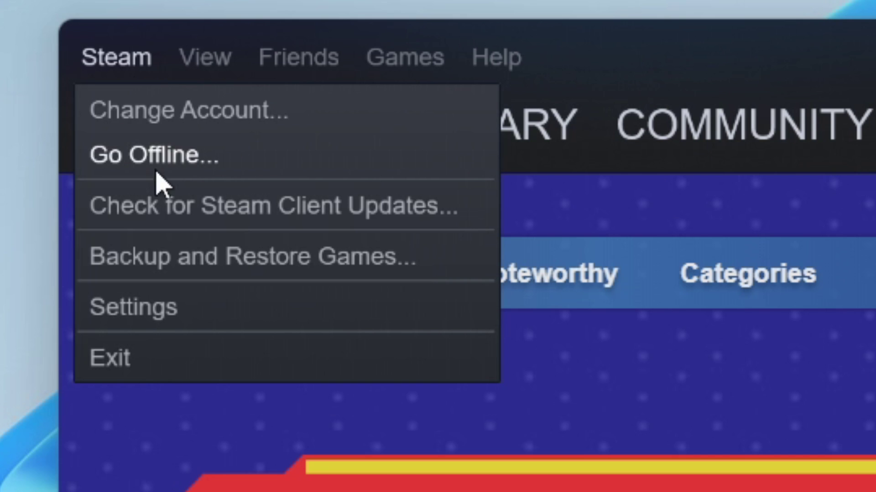
click(179, 310)
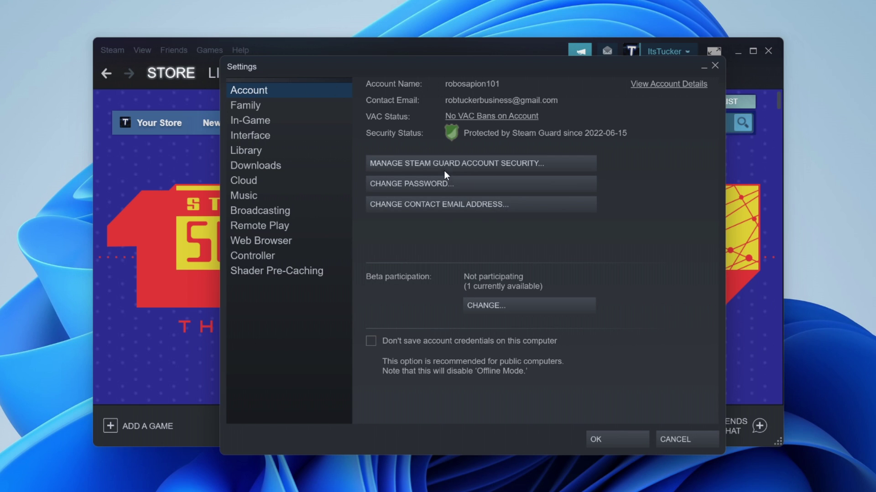
click(534, 163)
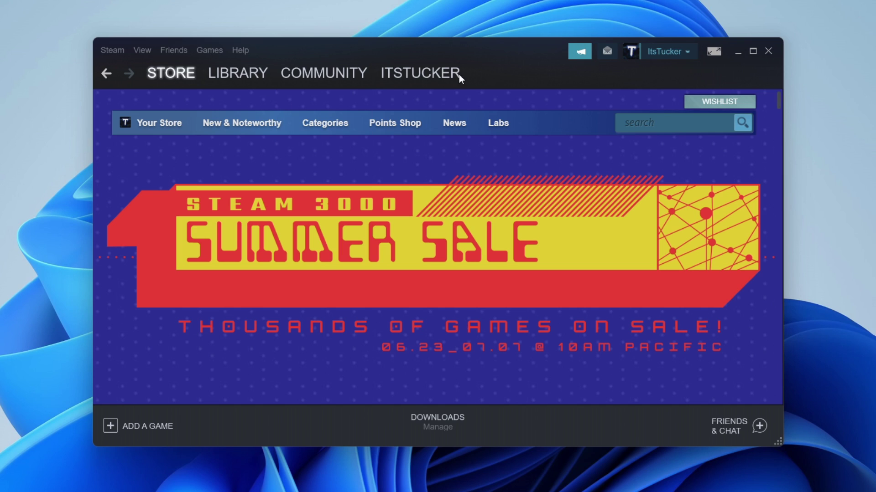
- Reopen Settings on the Family section showing Library Sharing authorized, shift the window left, then close it
click(110, 50)
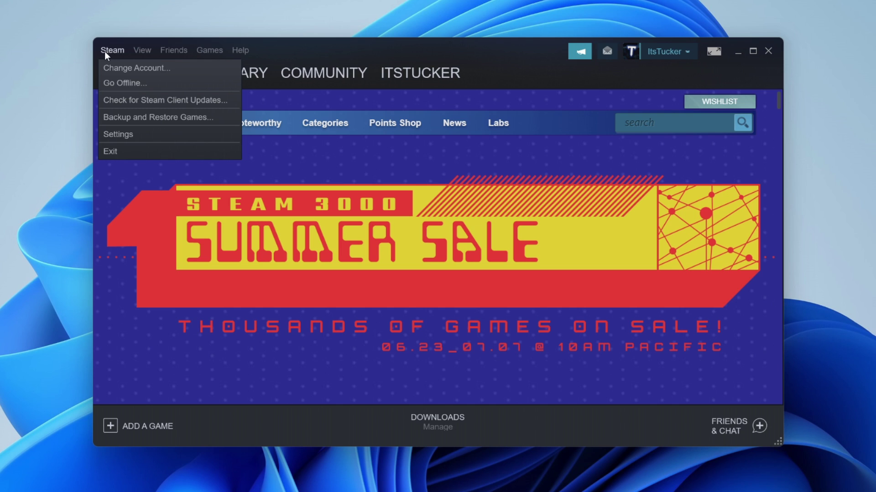
click(131, 133)
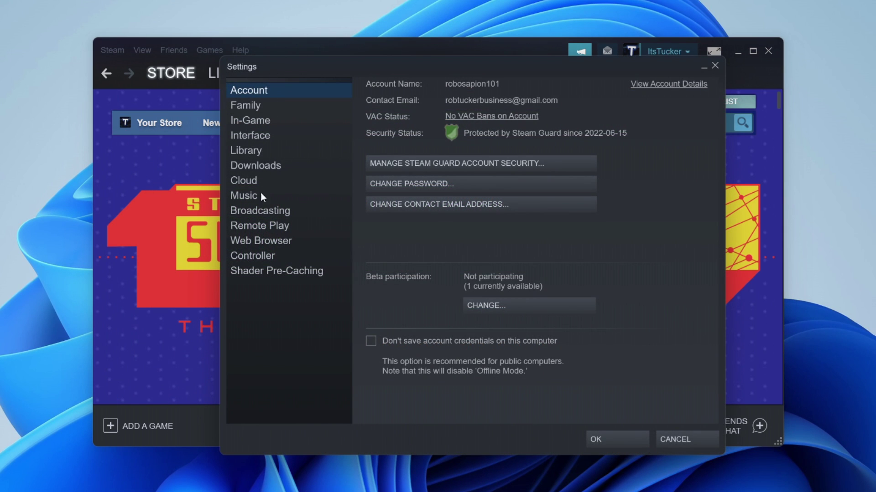
click(254, 106)
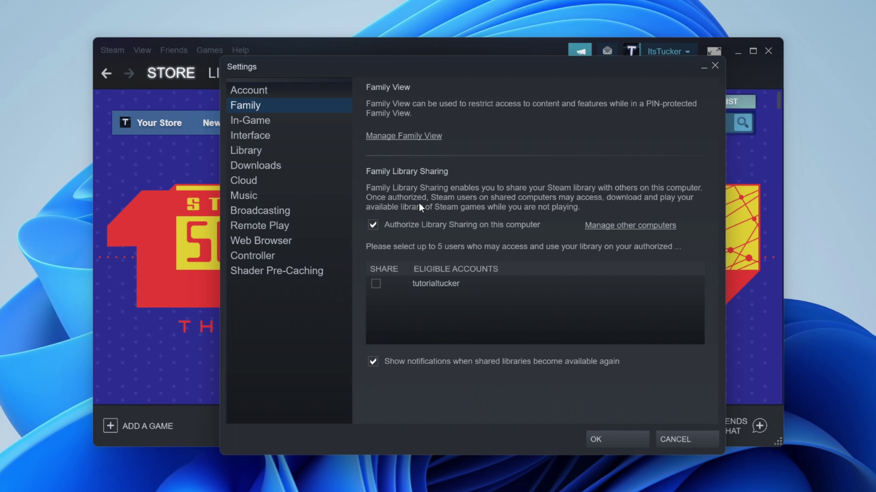
drag(483, 60, 440, 72)
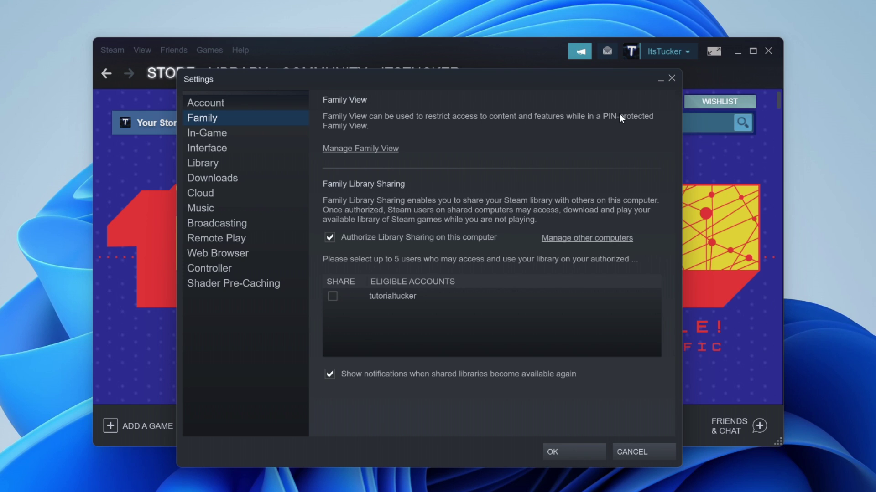
click(672, 78)
- Log out of the main account and sign in as the second account
click(687, 49)
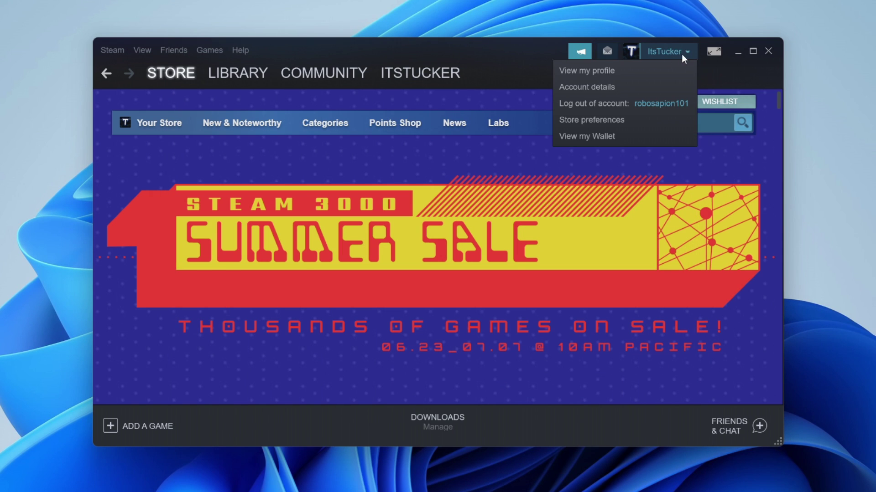
click(596, 103)
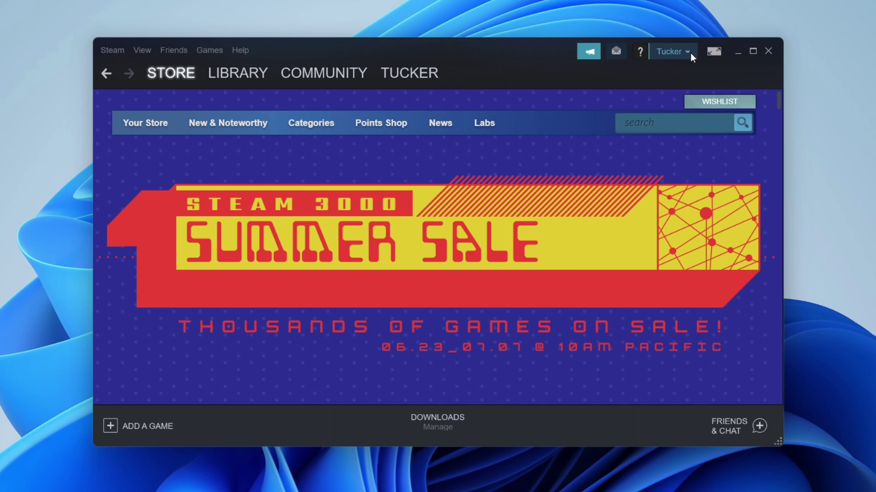
click(688, 55)
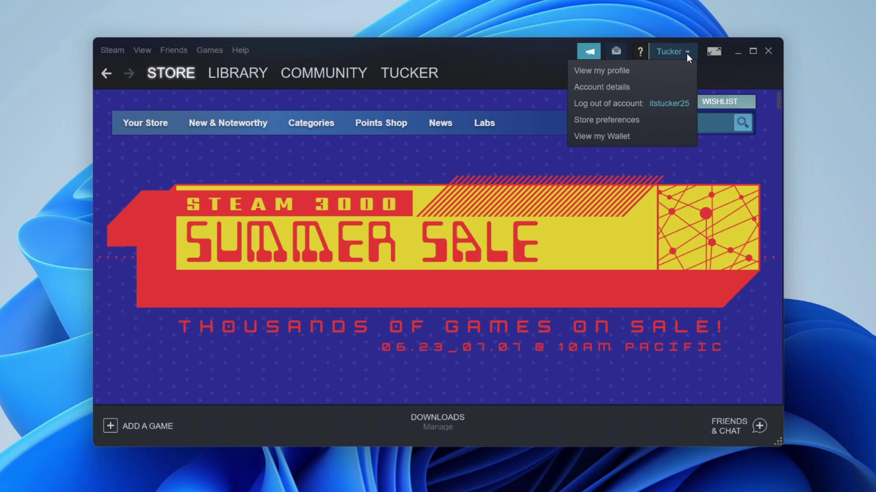
click(357, 64)
- Check the second account's Steam Guard security in Settings, then open the account options to log out
click(119, 55)
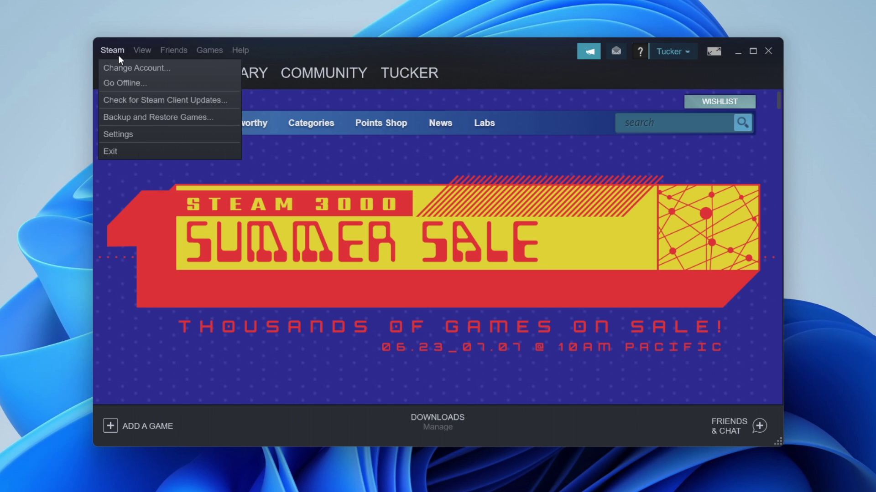
click(147, 133)
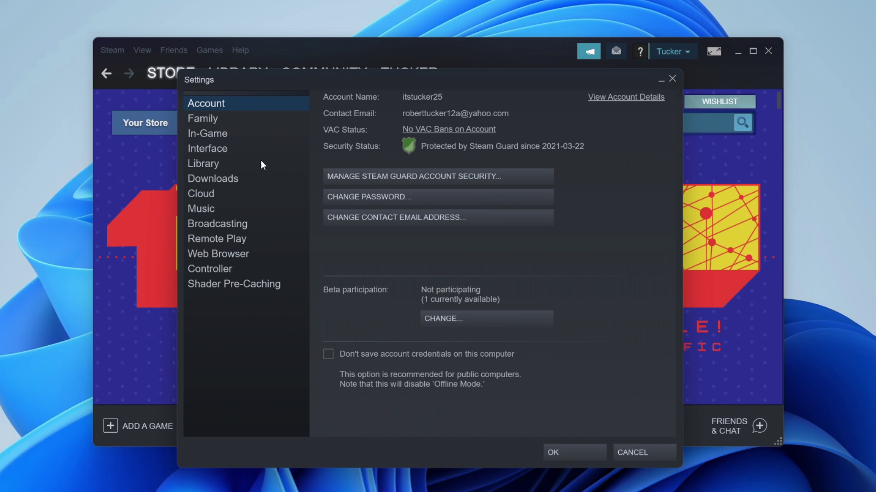
click(371, 176)
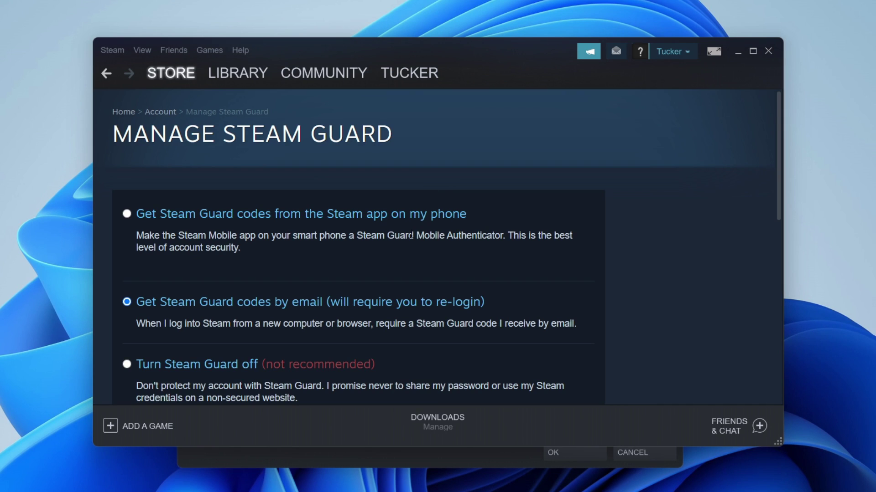
scroll(431, 179, down, 2)
scroll(241, 249, up, 2)
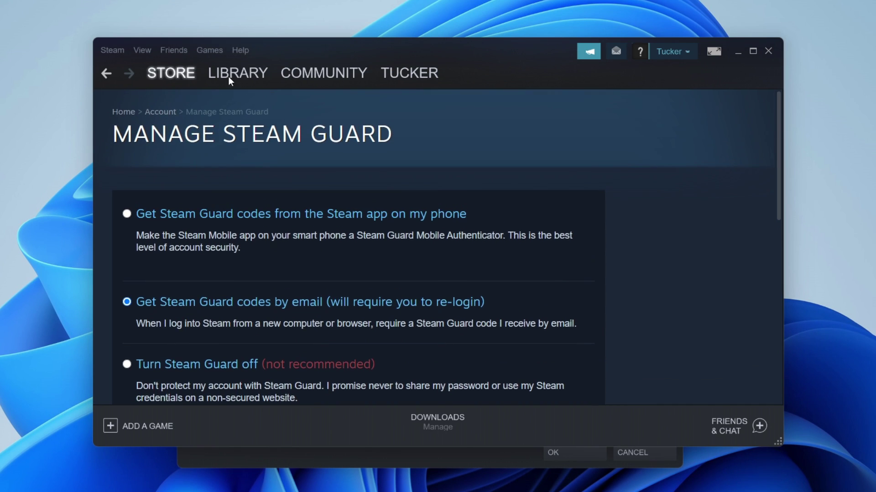
click(686, 54)
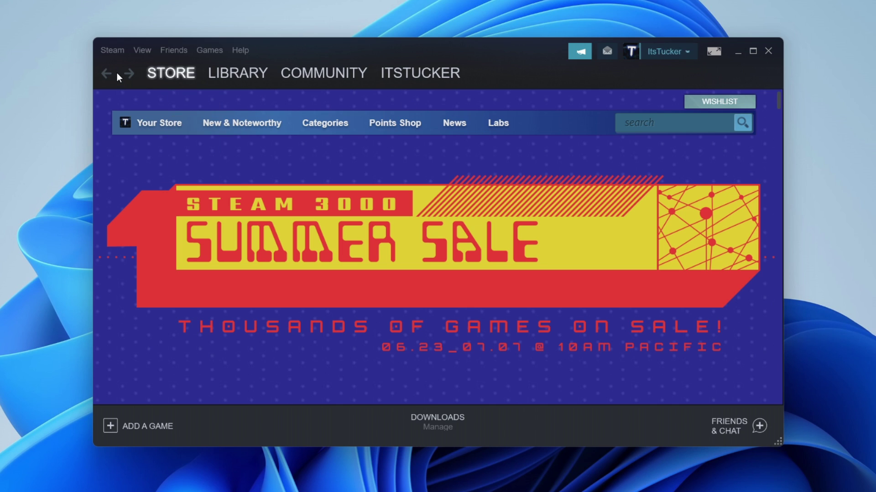
- Tick the second account under Eligible Accounts in Settings > Family and save with OK
click(116, 53)
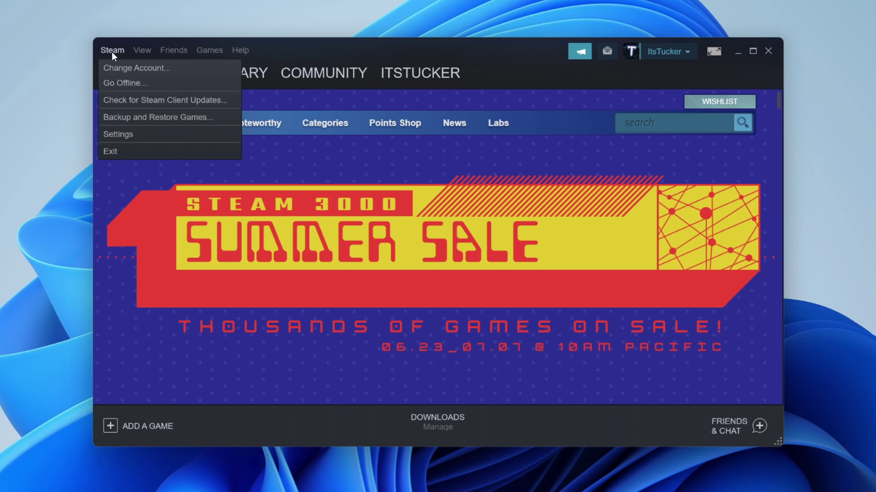
click(140, 135)
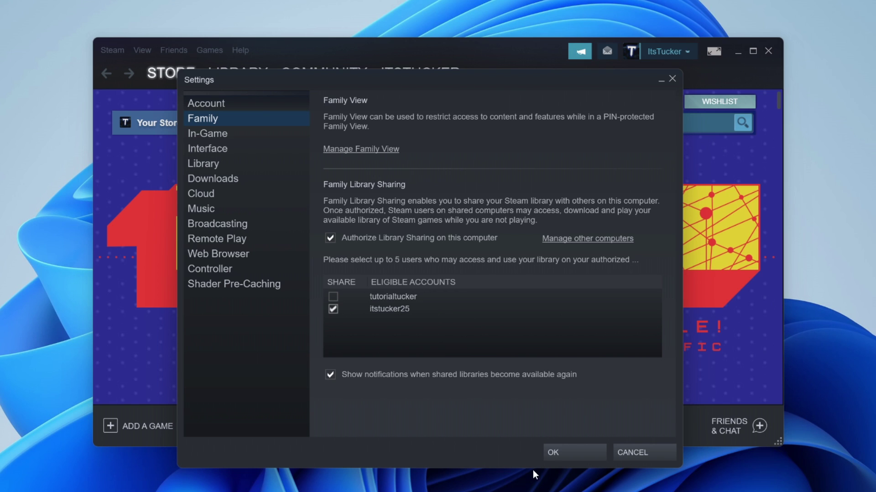
click(569, 455)
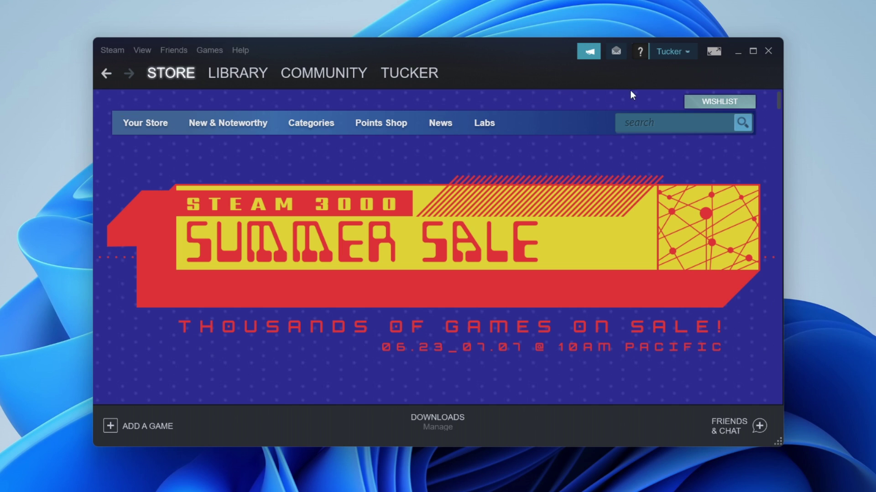
- View Rocket League in the second account's library as a shared game, then open the account options to log out
click(252, 75)
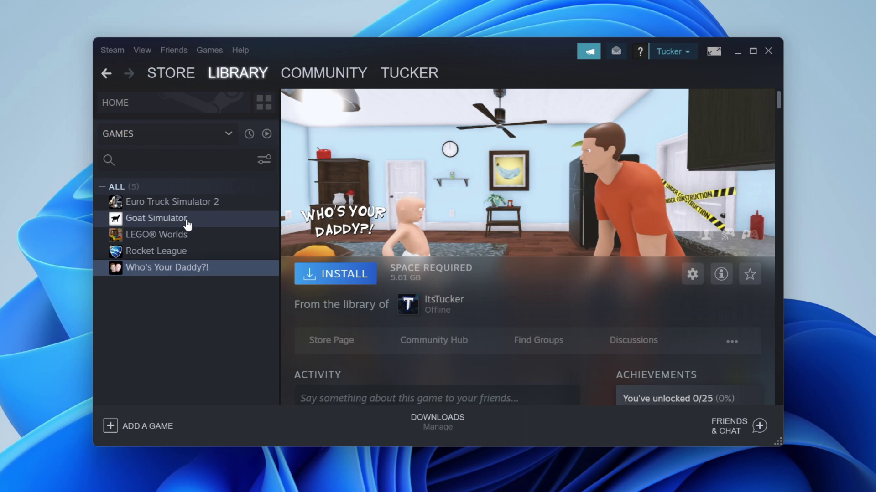
click(182, 255)
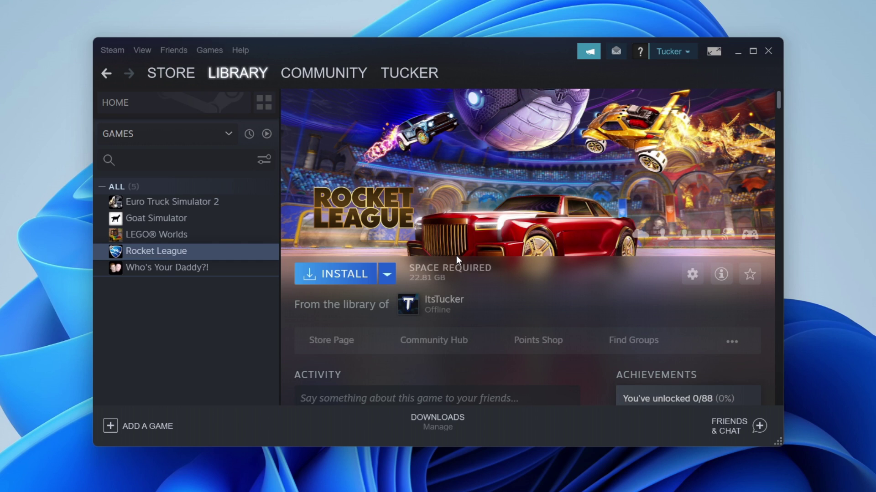
click(684, 54)
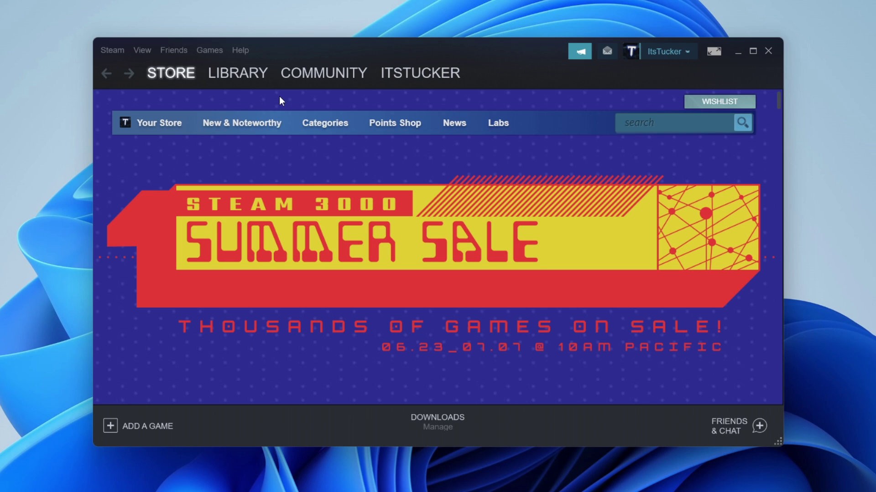
- Open Settings > Family > Manage other computers to see this computer and the second account authorized
click(119, 51)
click(124, 135)
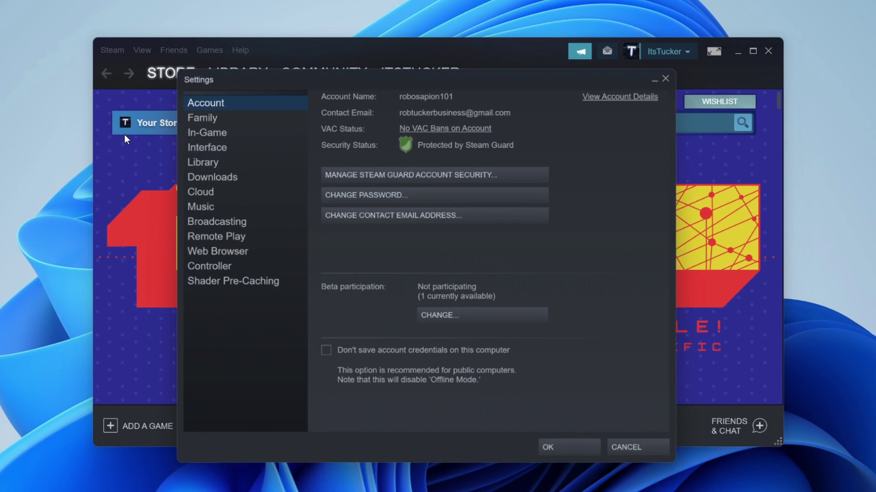
click(213, 119)
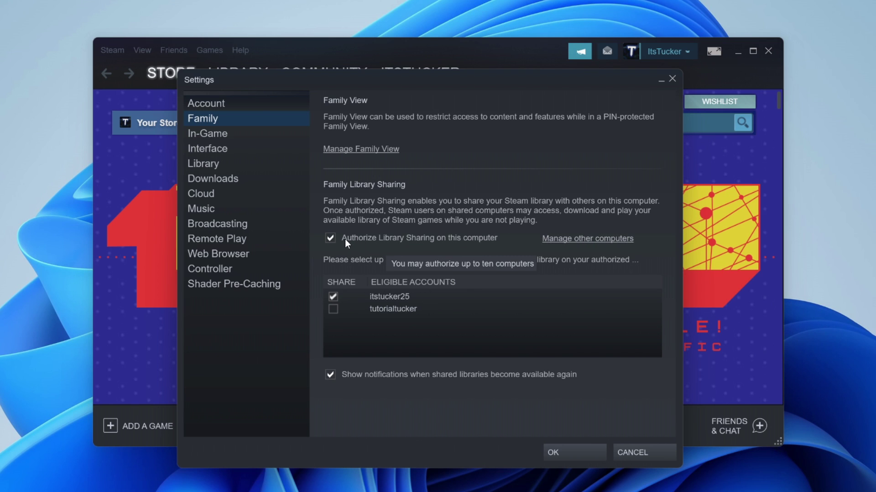
click(554, 239)
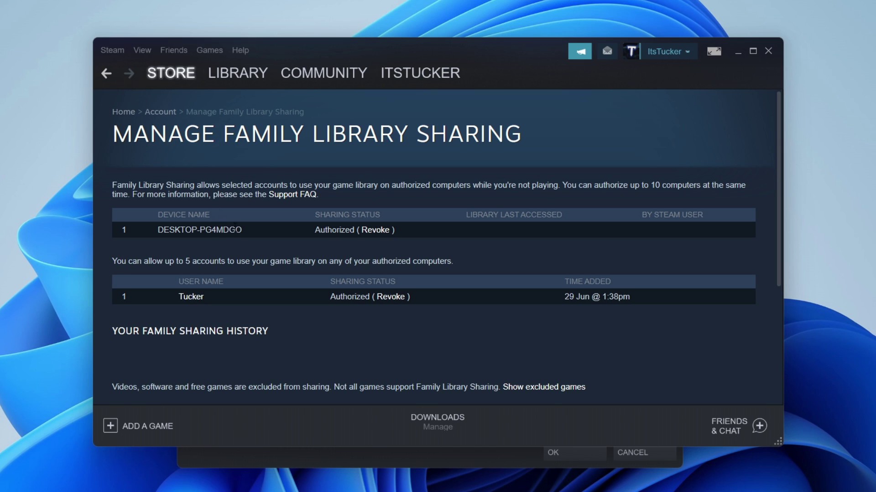
click(690, 52)
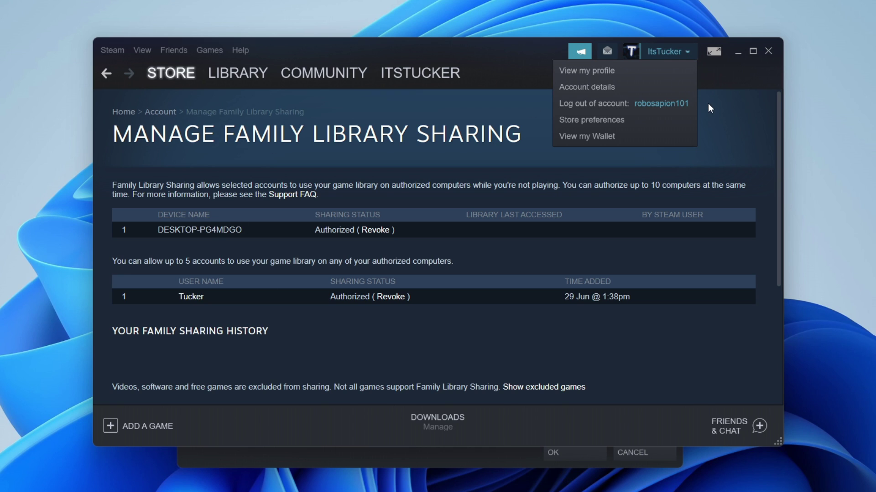
click(718, 125)
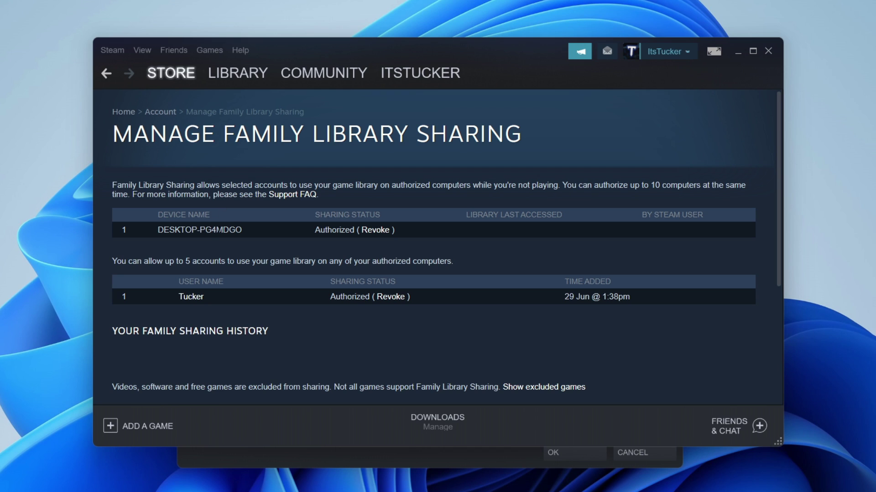